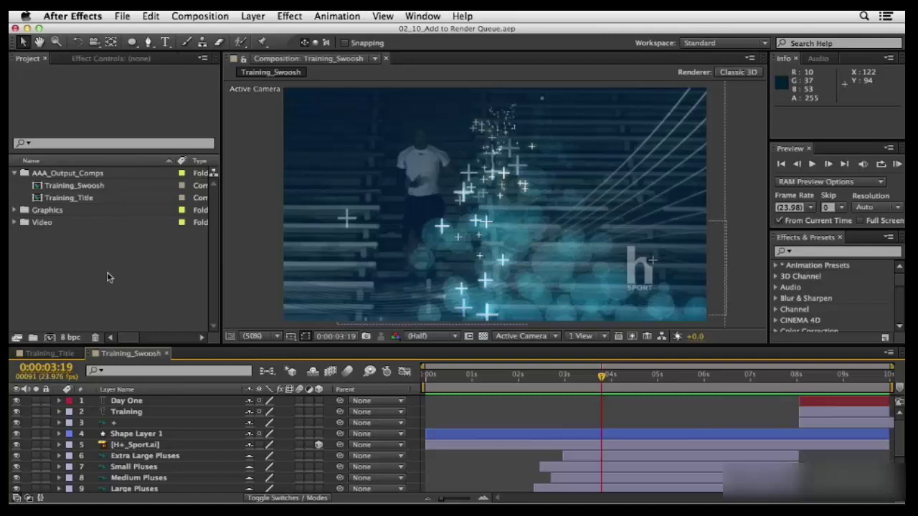
Add the Training_Swoosh composition to the Render Queue
{"action": "left_click", "coordinate": [132, 358]}
{"action": "left_click", "coordinate": [205, 16]}
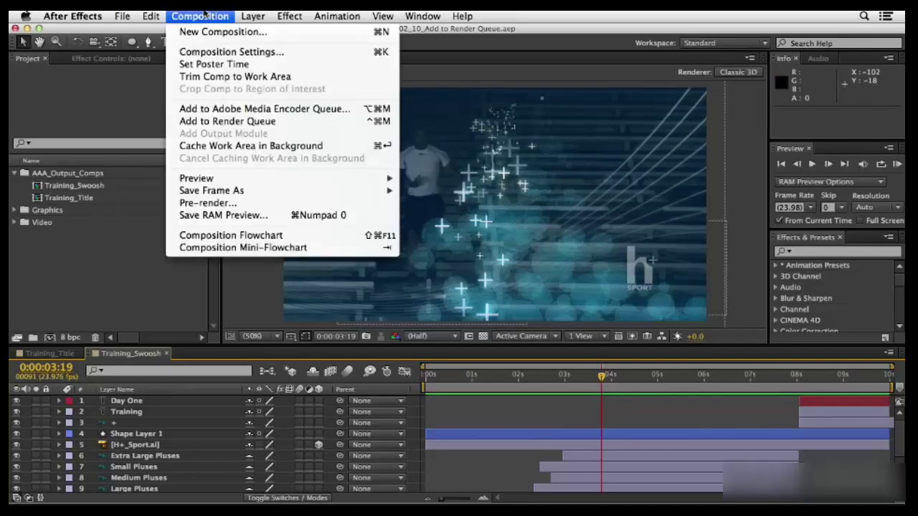
{"action": "left_click", "coordinate": [228, 121]}
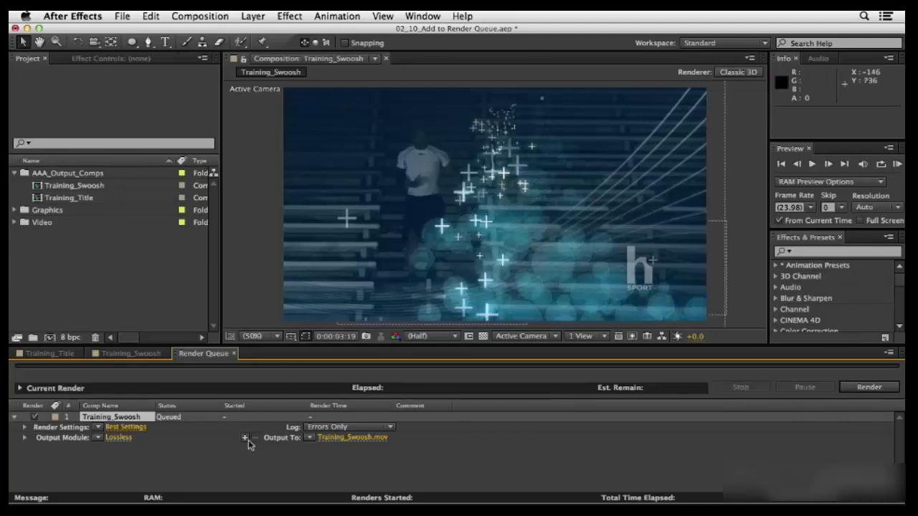
Dock the Render Queue in the same panel group as the Composition viewer
{"action": "left_click", "coordinate": [175, 355]}
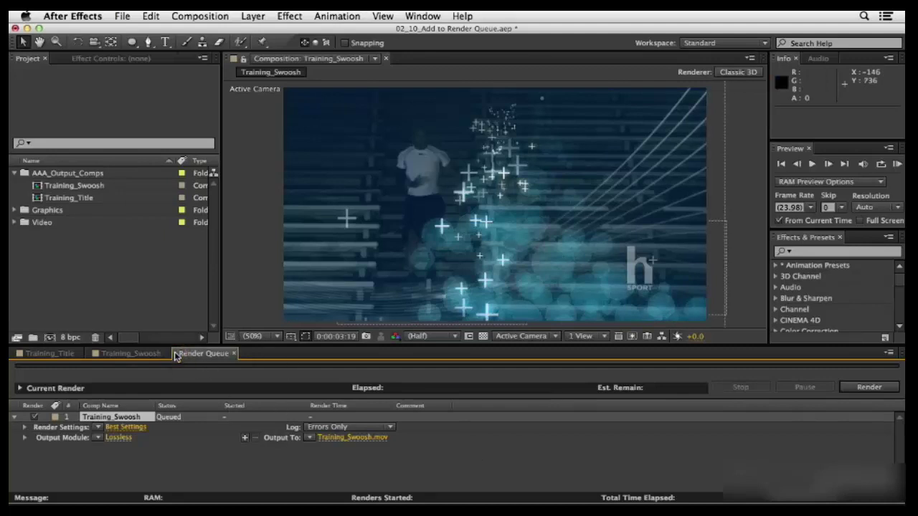
{"action": "left_click_drag", "start_coordinate": [228, 352], "coordinate": [462, 64]}
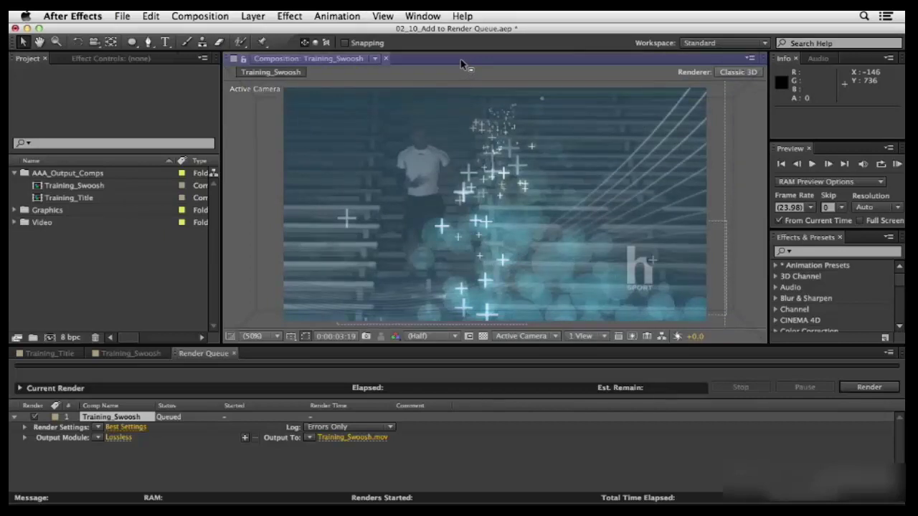
{"action": "left_click_drag", "start_coordinate": [462, 64], "coordinate": [462, 63]}
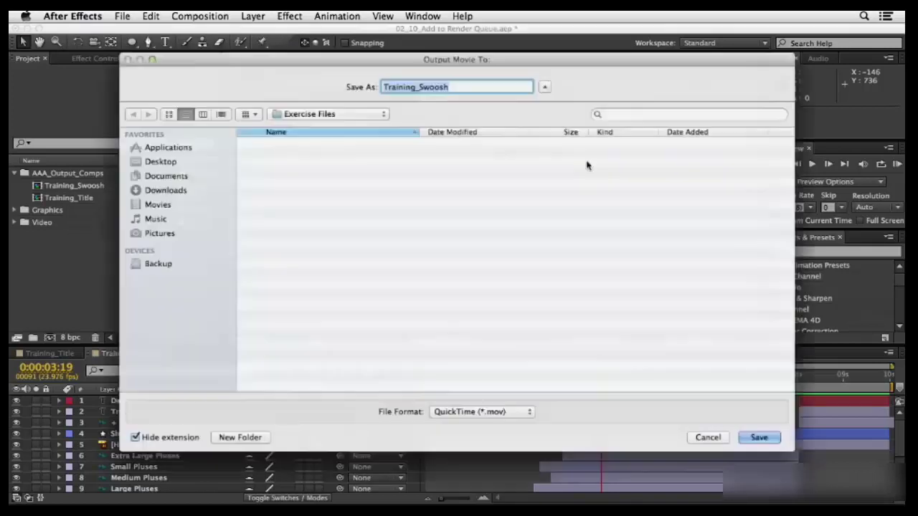
Set the queued item's output movie to Training_DayOne in the Exercise Files folder, keeping the QuickTime format
{"action": "left_click", "coordinate": [559, 142]}
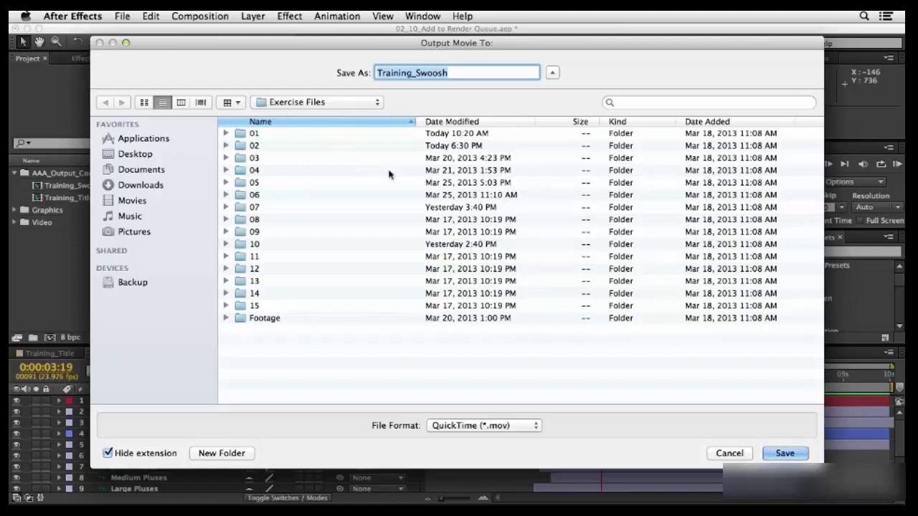
{"action": "left_click_drag", "start_coordinate": [399, 43], "coordinate": [492, 62]}
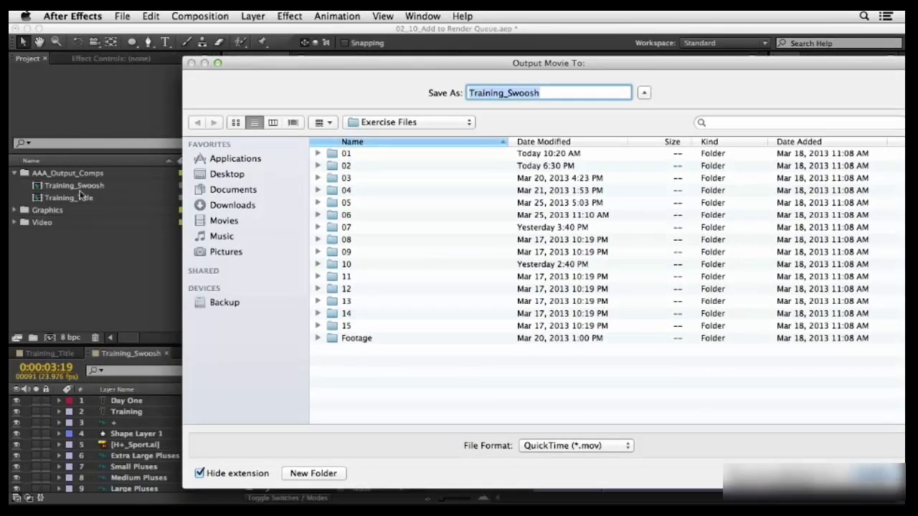
{"action": "left_click_drag", "start_coordinate": [548, 93], "coordinate": [511, 92]}
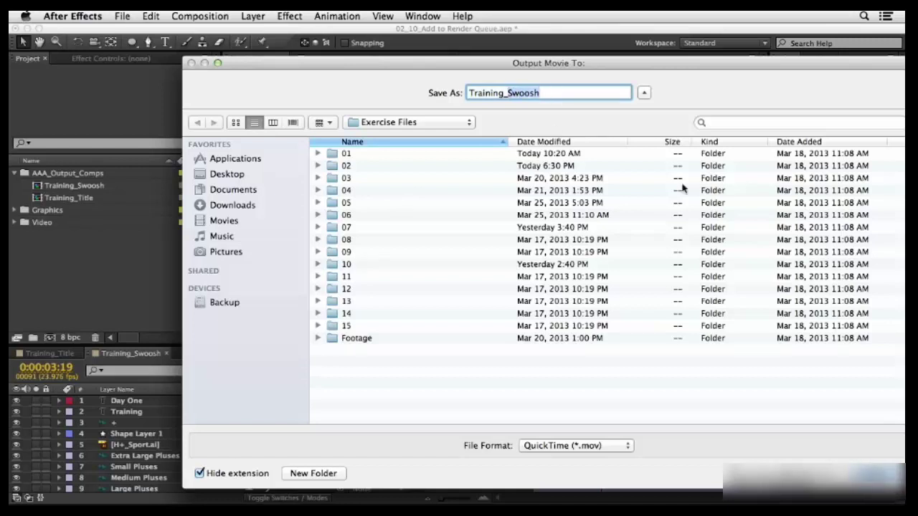
{"action": "type", "text": "DayOne"}
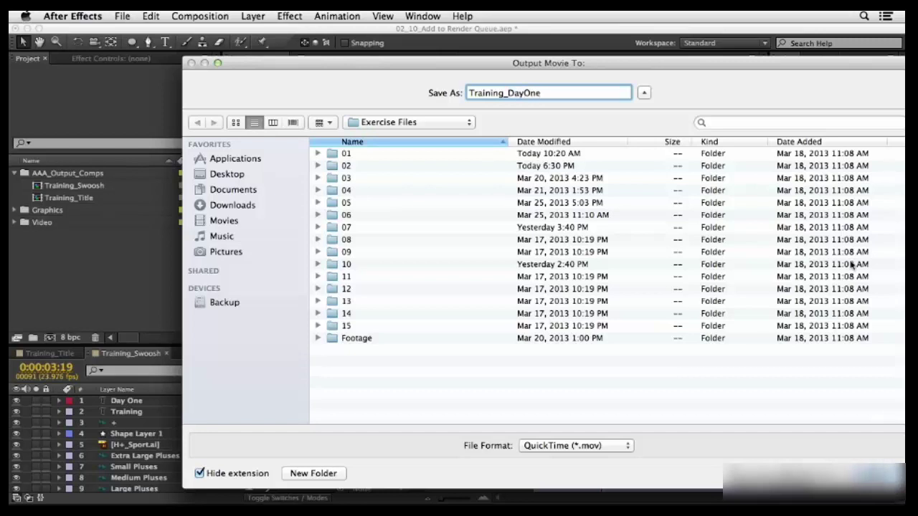
{"action": "left_click_drag", "start_coordinate": [600, 63], "coordinate": [530, 38]}
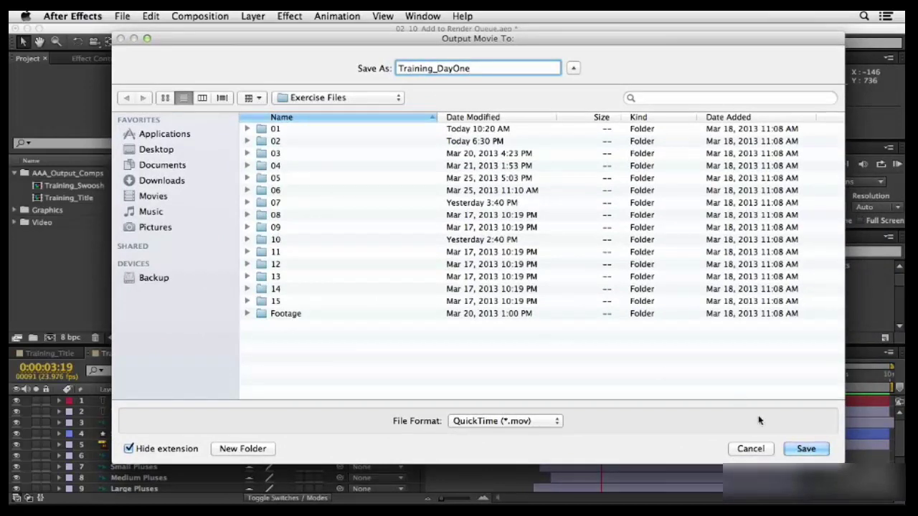
{"action": "left_click", "coordinate": [807, 449]}
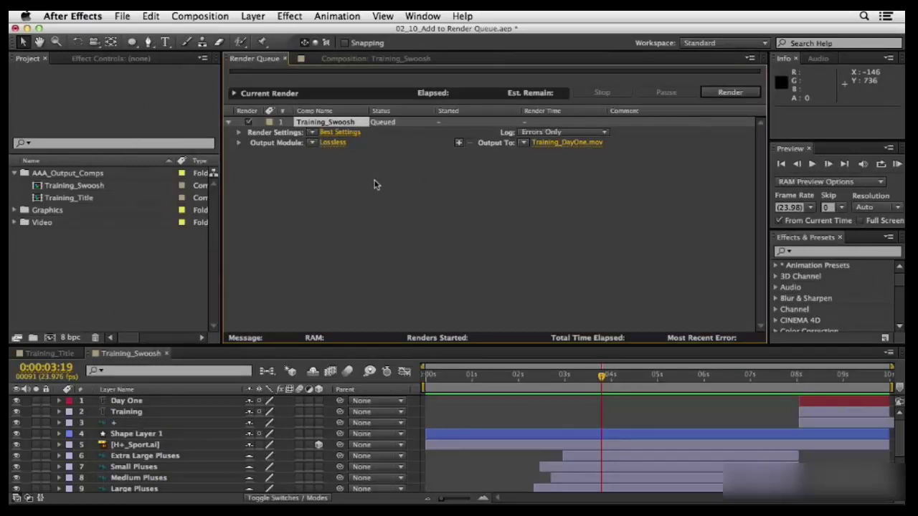
Try a custom time span ending at 500, discard it, and set the render settings' time span to Length of Comp
{"action": "left_click", "coordinate": [347, 135]}
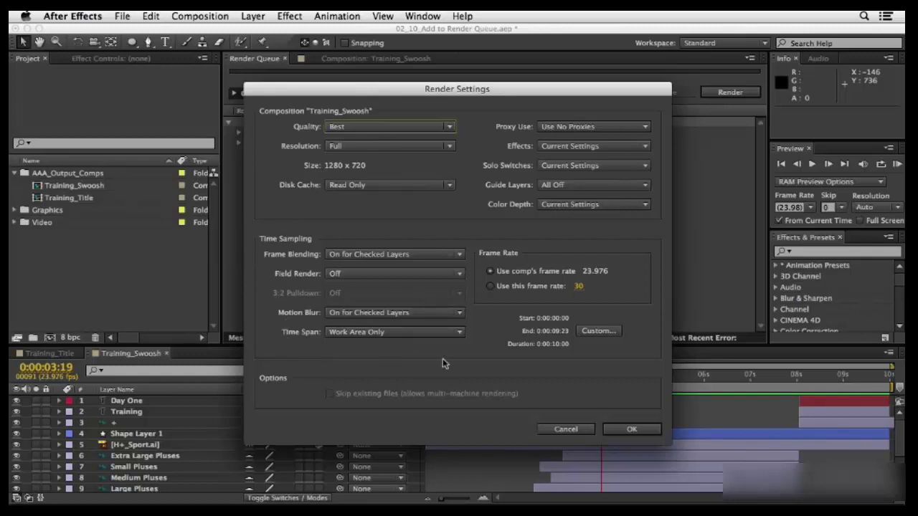
{"action": "left_click", "coordinate": [588, 332]}
{"action": "left_click", "coordinate": [412, 261]}
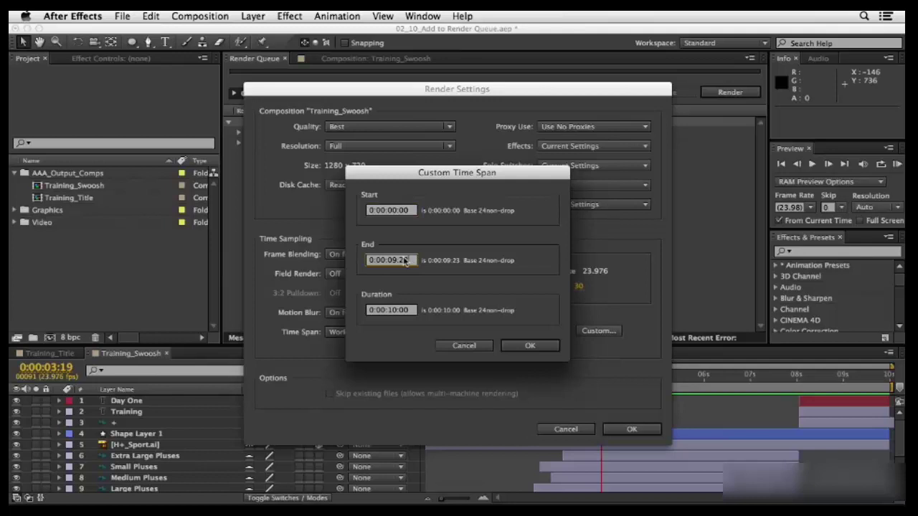
{"action": "type", "text": "500"}
{"action": "left_click", "coordinate": [460, 347]}
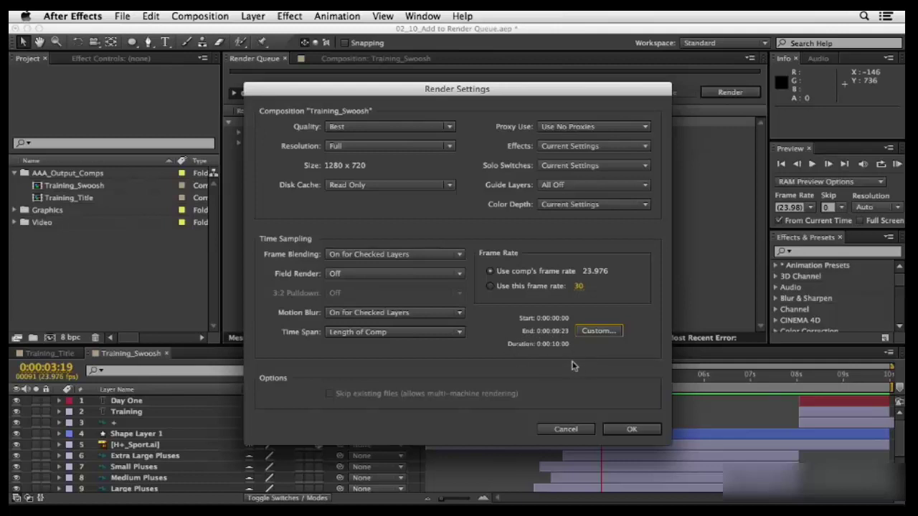
{"action": "left_click", "coordinate": [629, 430]}
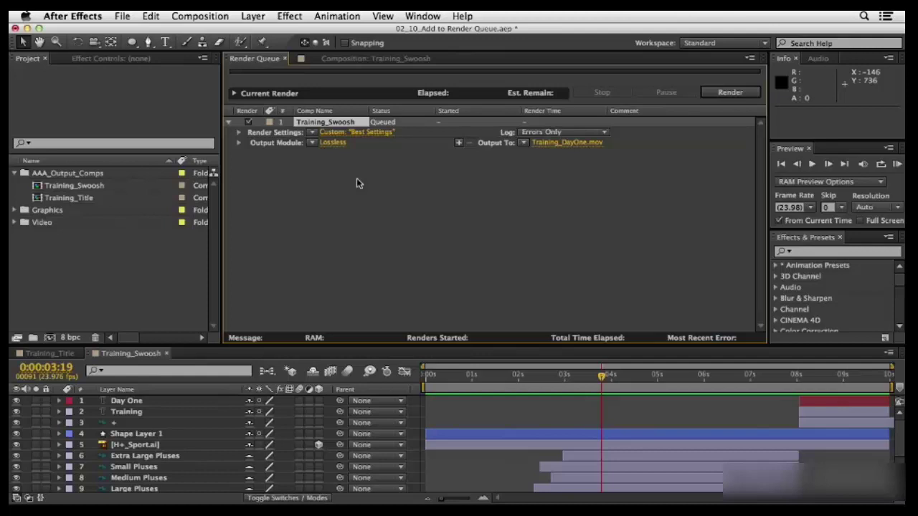
Review the output module options, accept QuickTime format with RGB channels, and render the Training_Swoosh item
{"action": "left_click", "coordinate": [311, 143]}
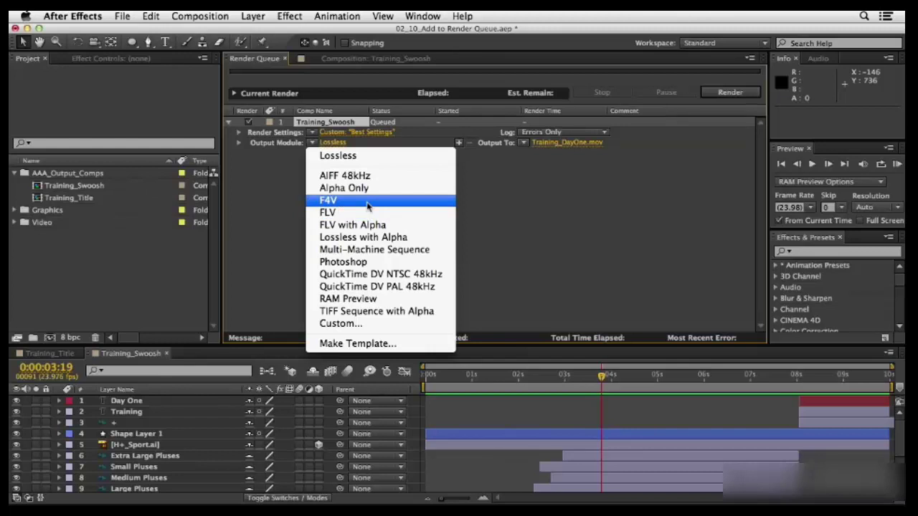
{"action": "left_click", "coordinate": [572, 219]}
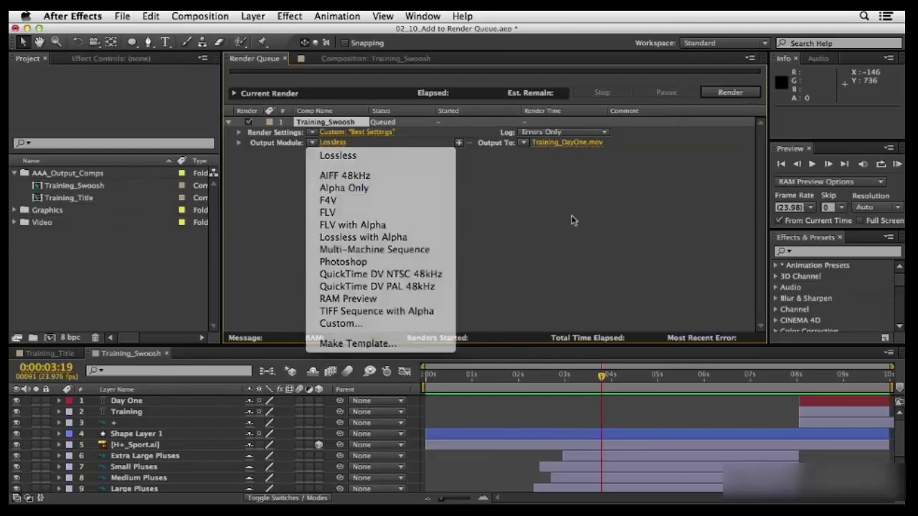
{"action": "left_click", "coordinate": [337, 142]}
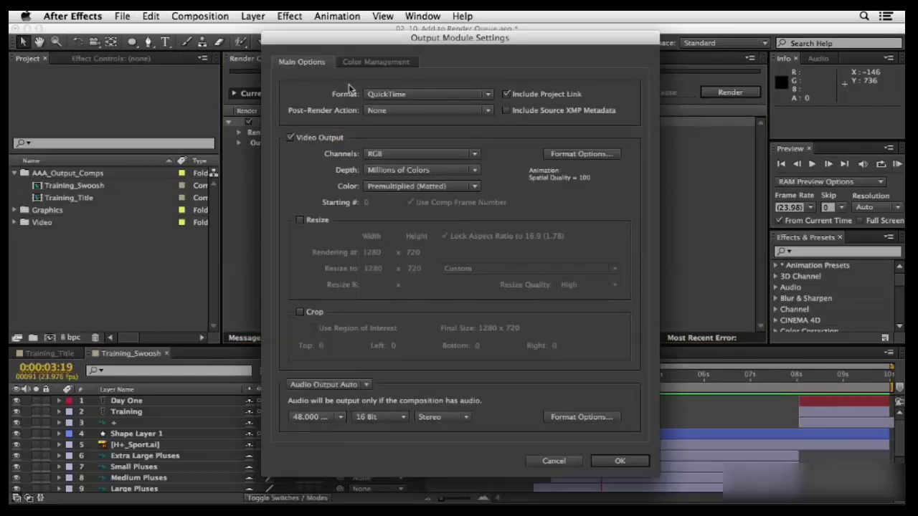
{"action": "left_click", "coordinate": [428, 95]}
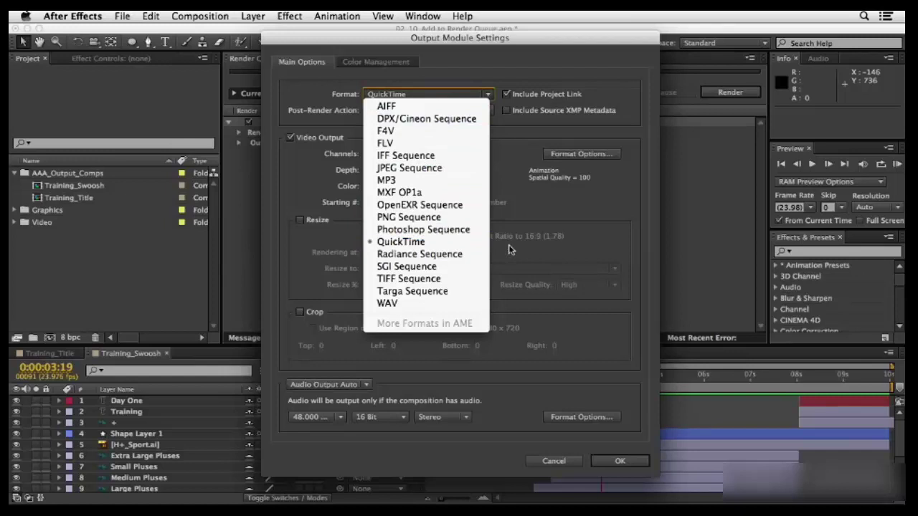
{"action": "left_click", "coordinate": [535, 239]}
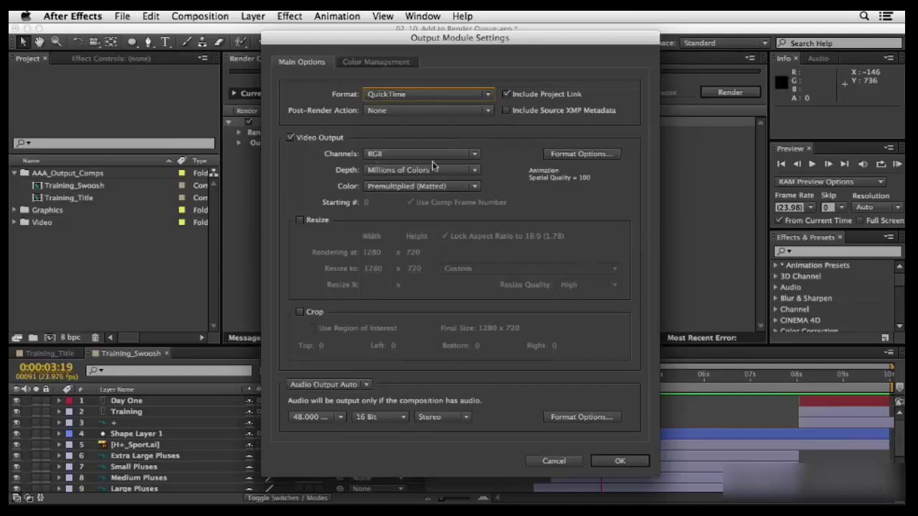
{"action": "left_click", "coordinate": [396, 155]}
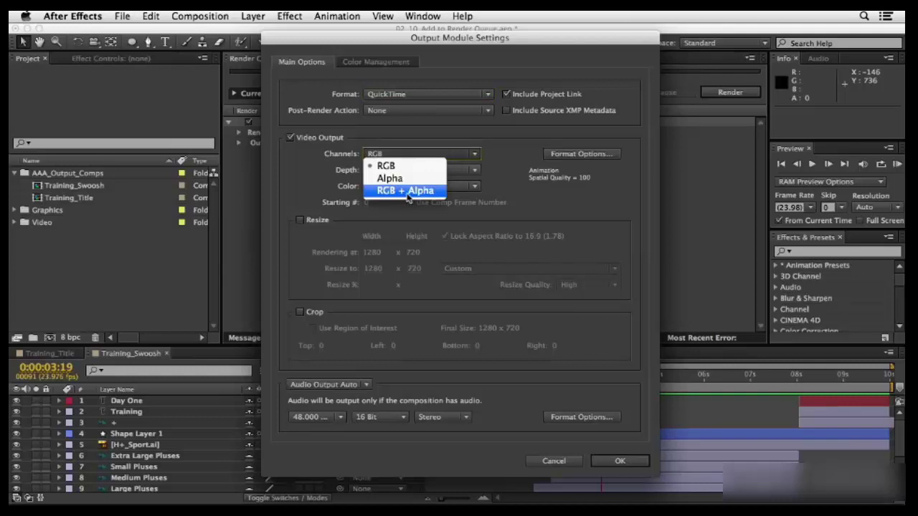
{"action": "left_click", "coordinate": [324, 184]}
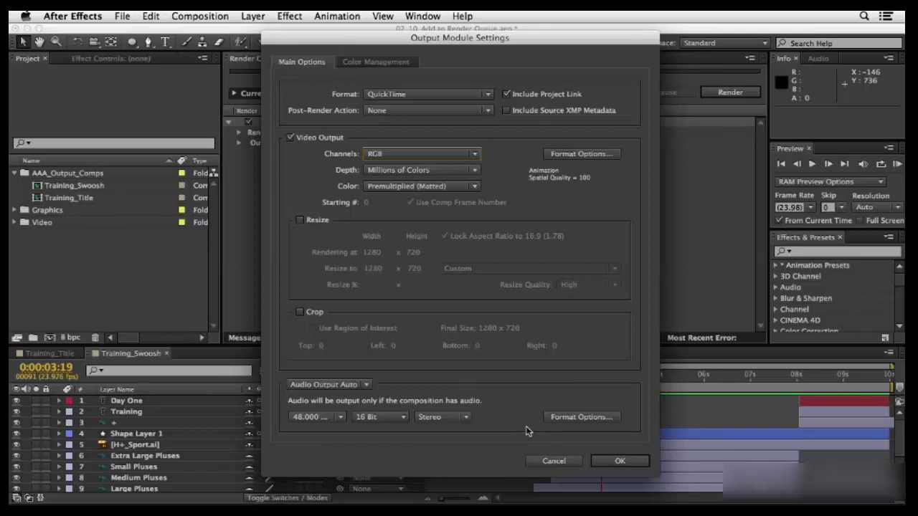
{"action": "left_click", "coordinate": [623, 462]}
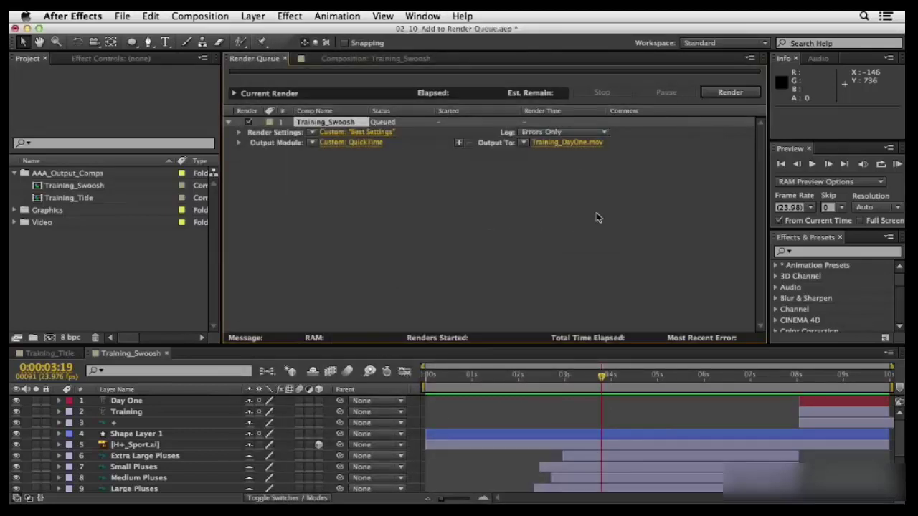
{"action": "left_click", "coordinate": [730, 93]}
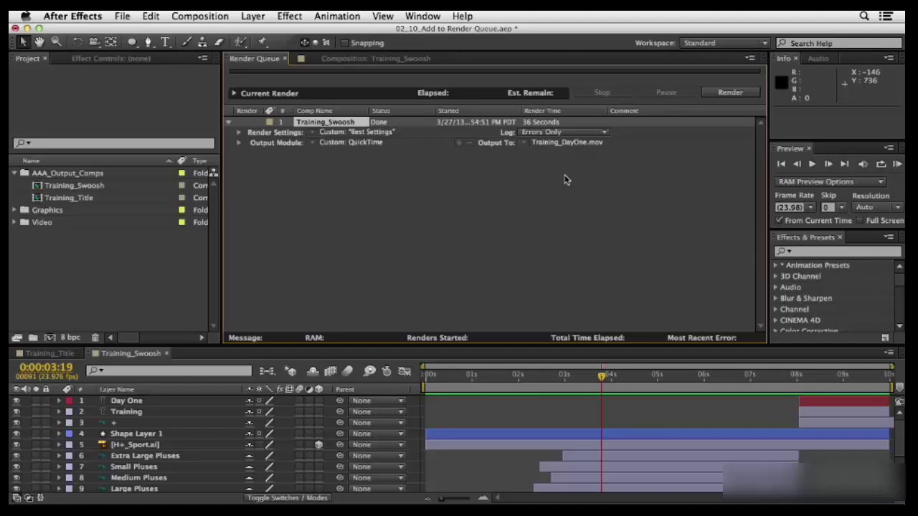
Switch to Finder, play Training_DayOne.mov from the Exercise Files folder on the Desktop, close the movie and return to After Effects
{"action": "key", "text": "super+Tab"}
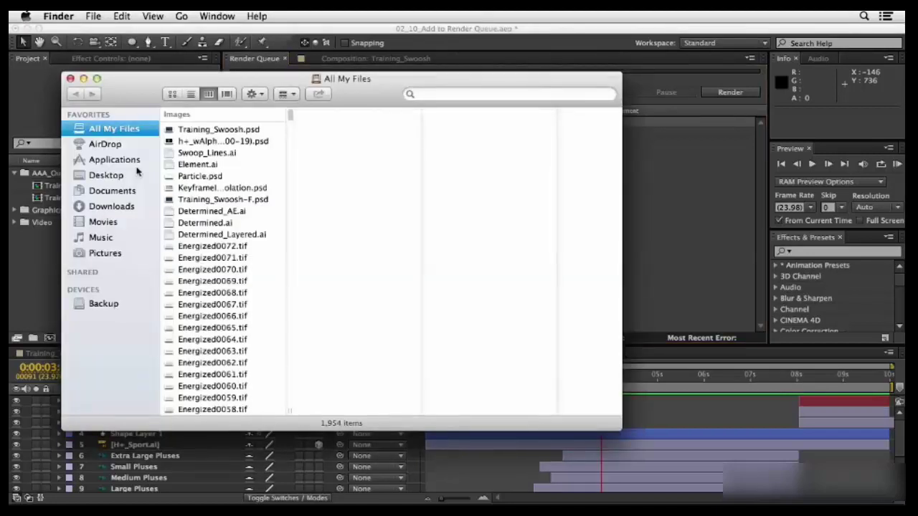
{"action": "left_click", "coordinate": [97, 178]}
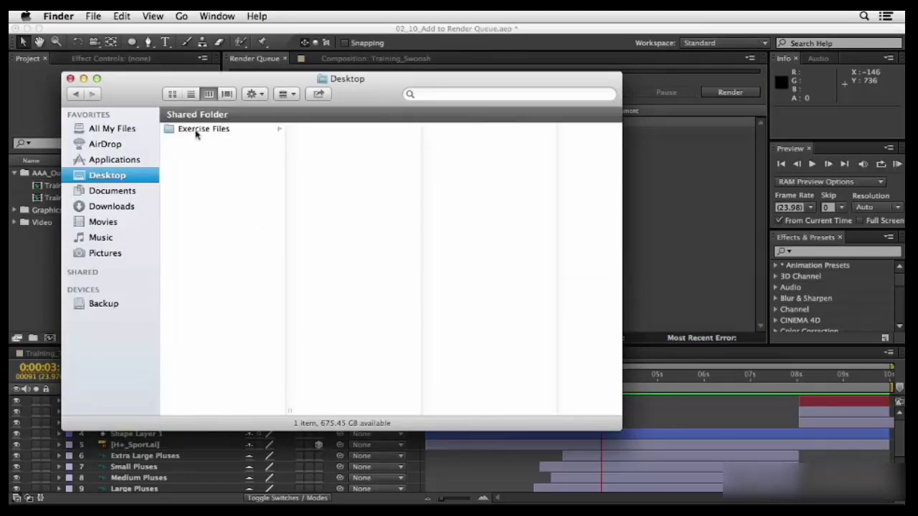
{"action": "left_click", "coordinate": [196, 130]}
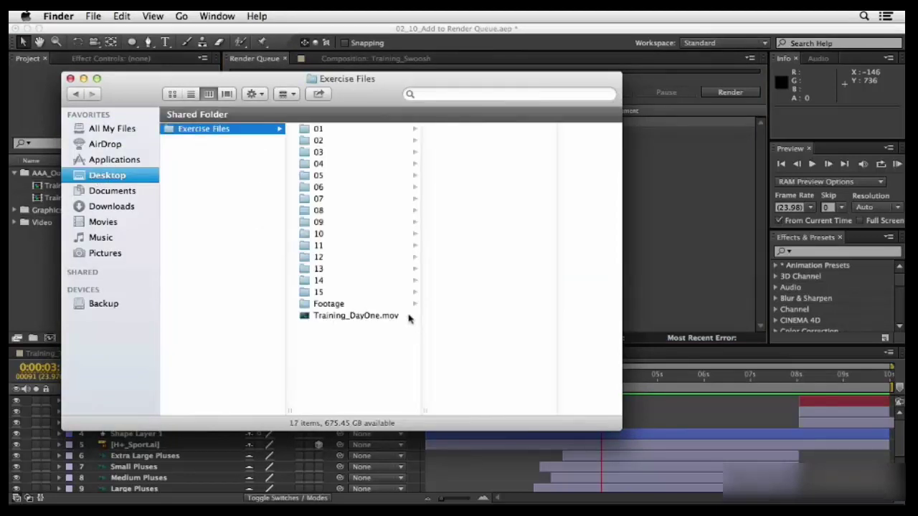
{"action": "double_click", "coordinate": [309, 319]}
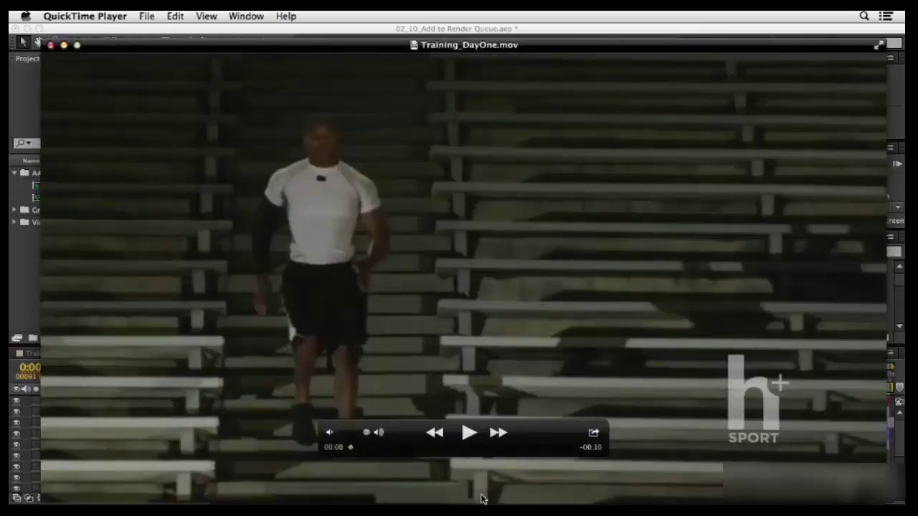
{"action": "left_click", "coordinate": [468, 433]}
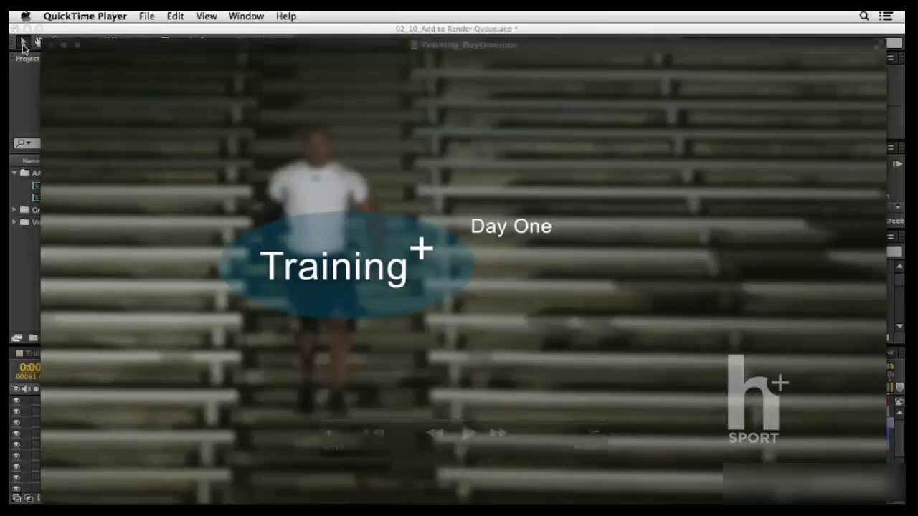
{"action": "left_click", "coordinate": [51, 45]}
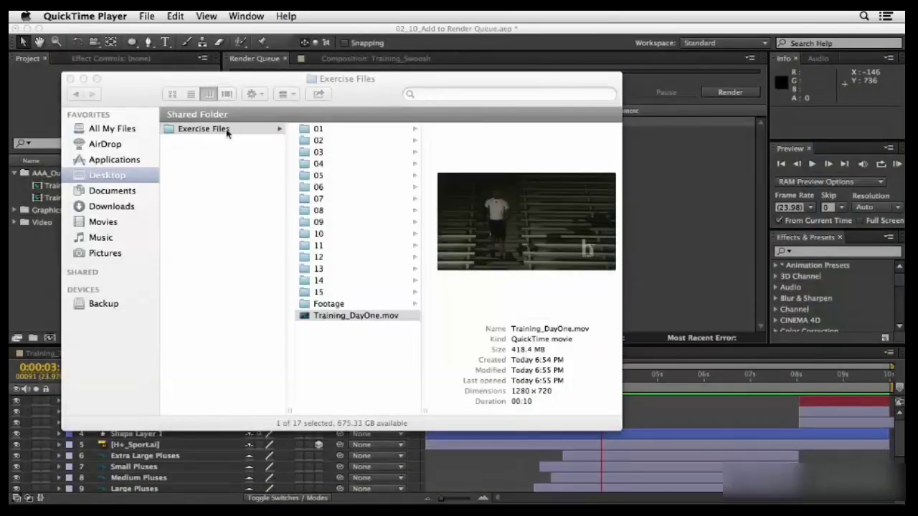
{"action": "left_click", "coordinate": [60, 122]}
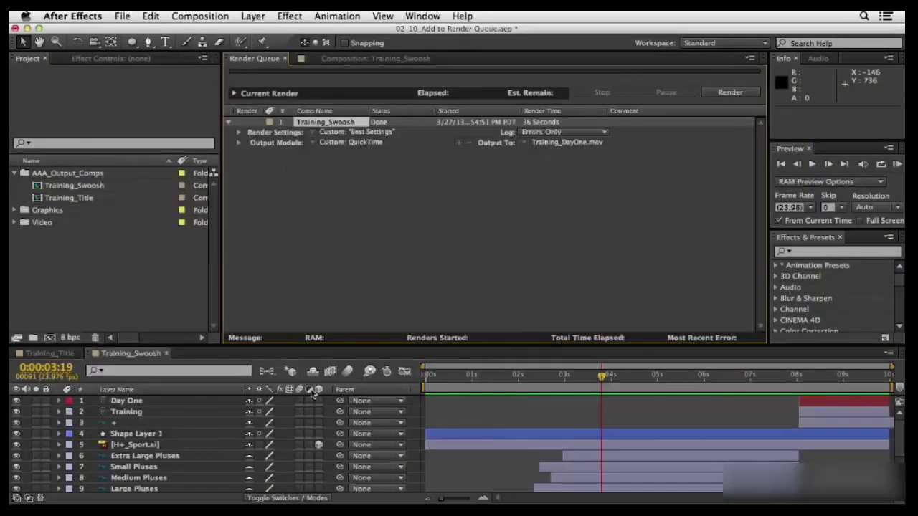